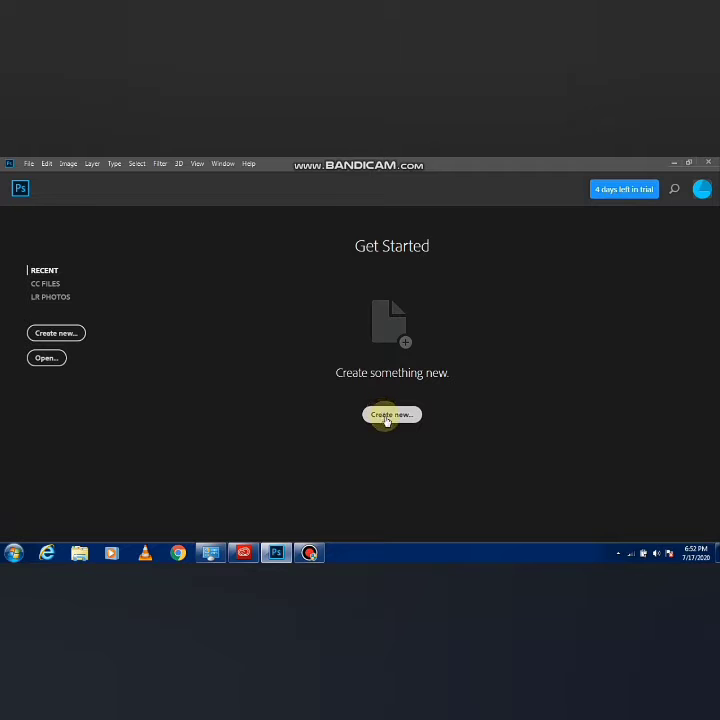
- Start a new document from the Default Photoshop Size preset, 7 x 5 inches at 300 ppi
{"action": "left_click", "coordinate": [382, 416]}
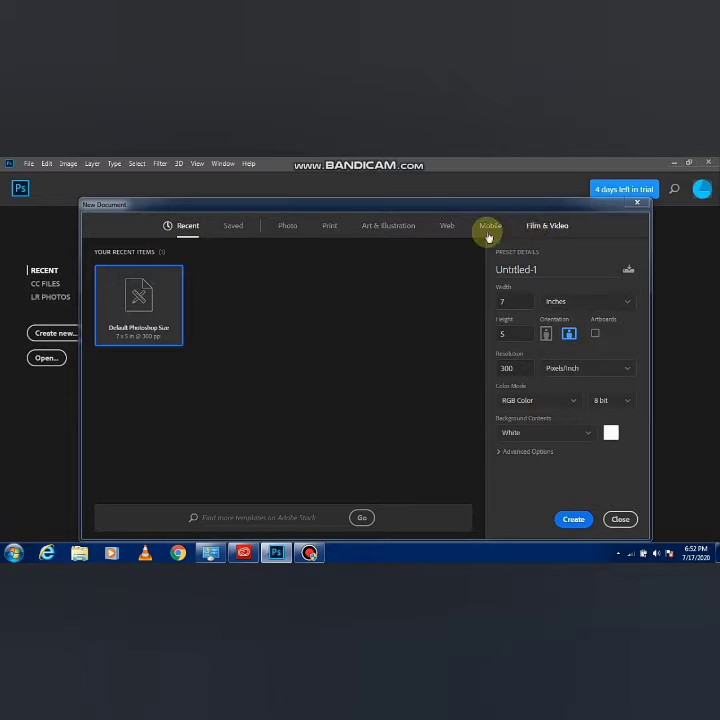
{"action": "left_click", "coordinate": [290, 227]}
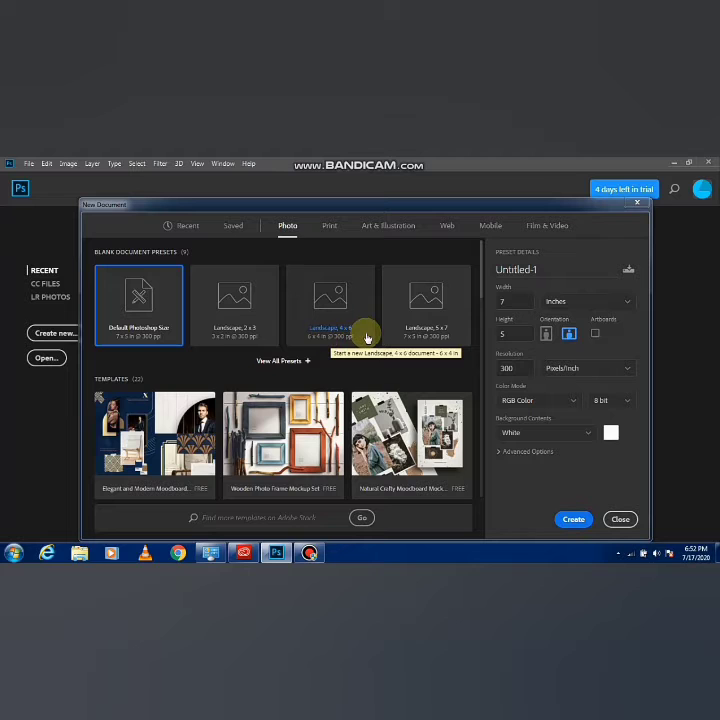
{"action": "left_click", "coordinate": [400, 227]}
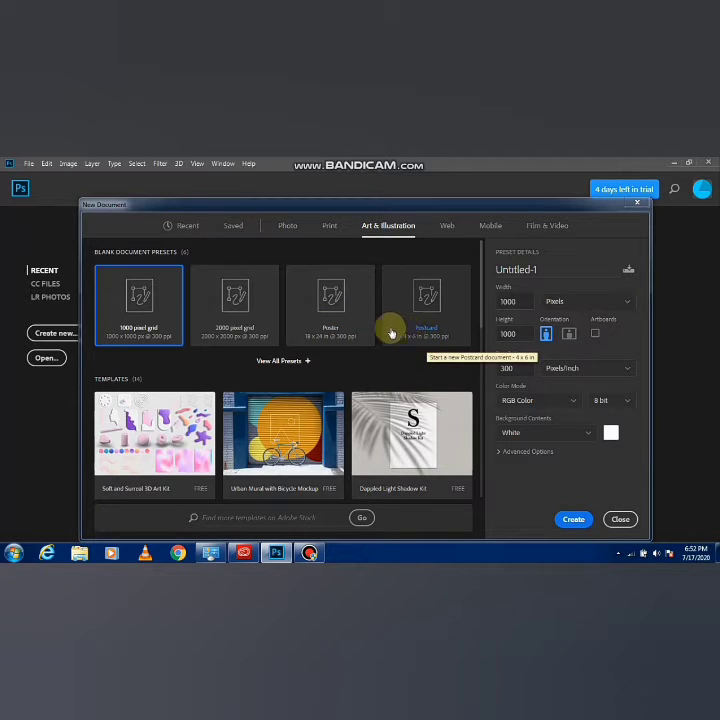
{"action": "left_click", "coordinate": [187, 228]}
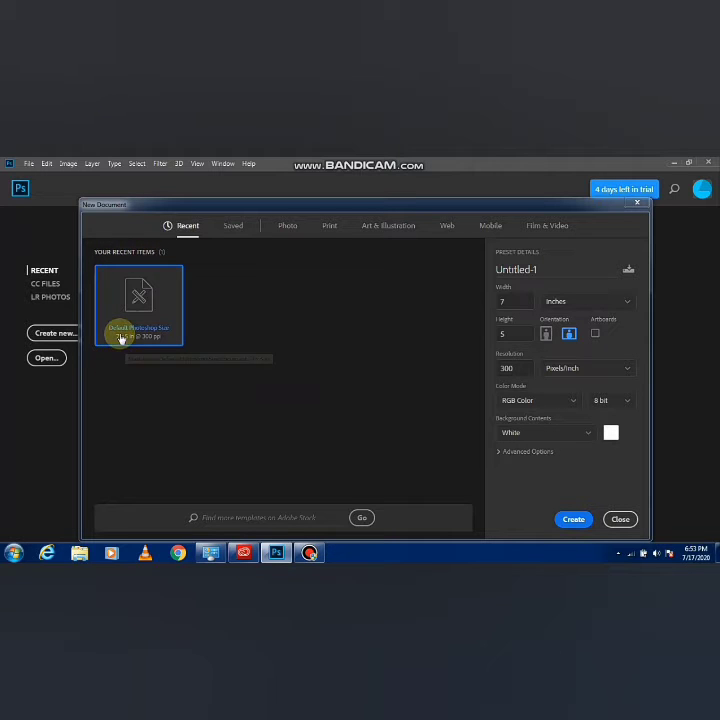
{"action": "double_click", "coordinate": [129, 334]}
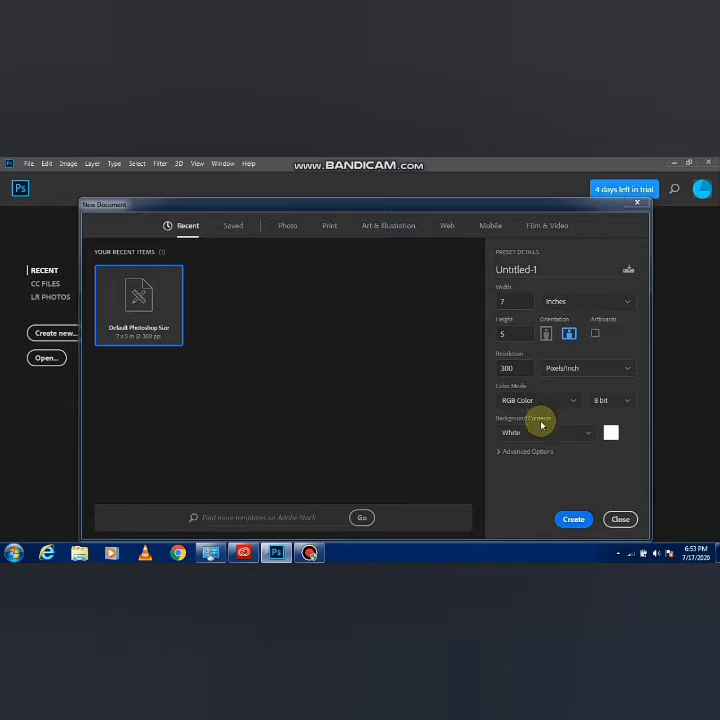
- Set a custom coral-red background colour (R 239, G 76, B 76) and create the document
{"action": "left_click", "coordinate": [591, 435]}
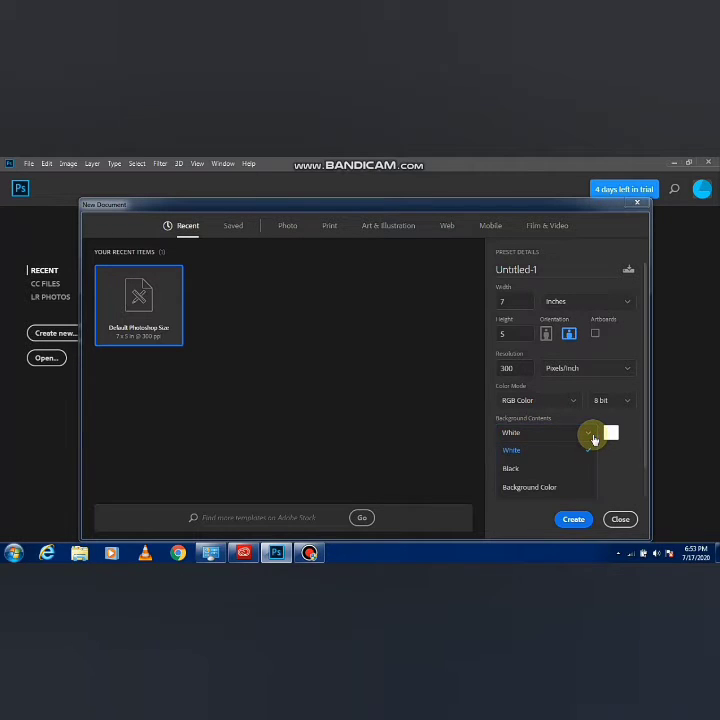
{"action": "left_click", "coordinate": [608, 433]}
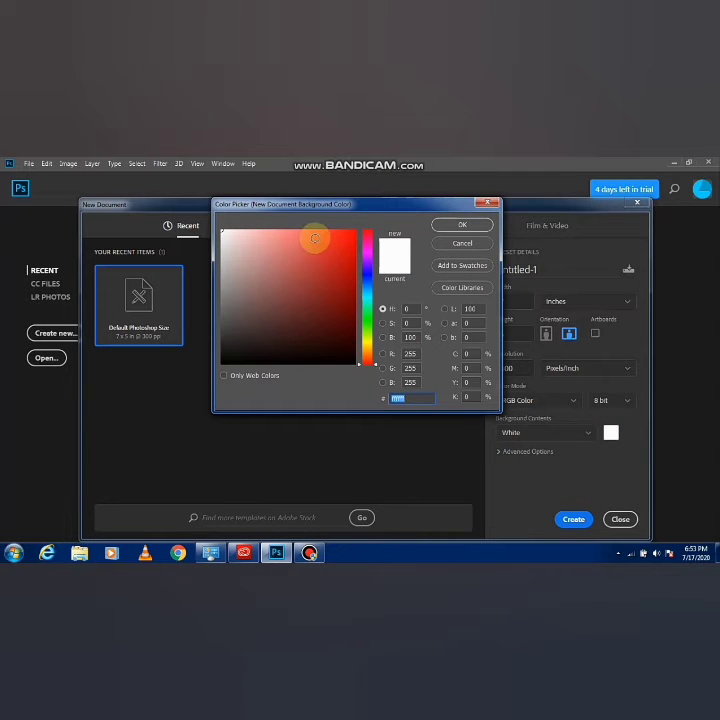
{"action": "left_click", "coordinate": [312, 238]}
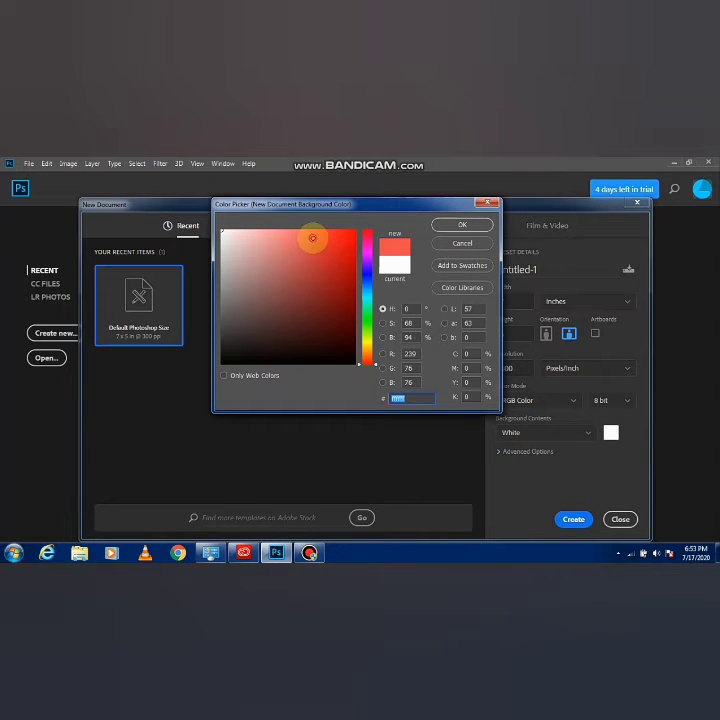
{"action": "left_click", "coordinate": [466, 226]}
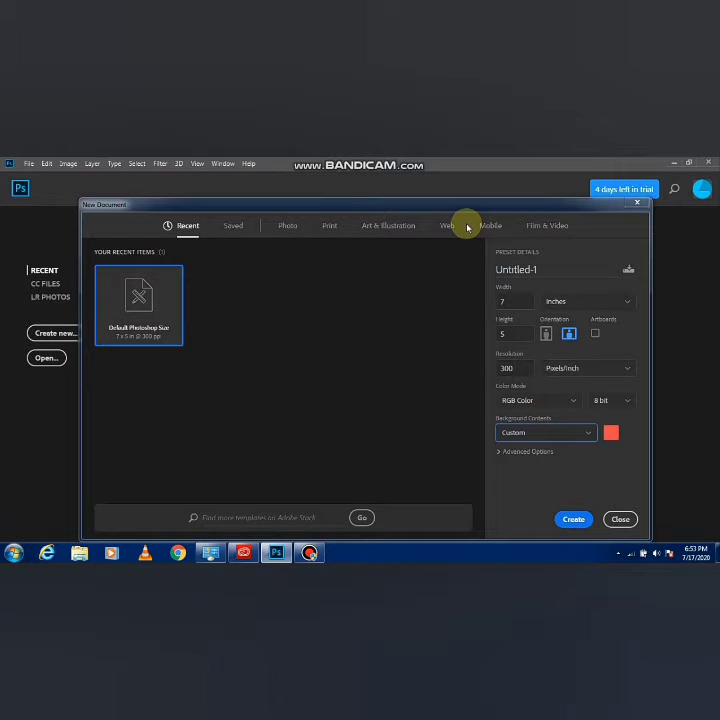
{"action": "left_click", "coordinate": [570, 520]}
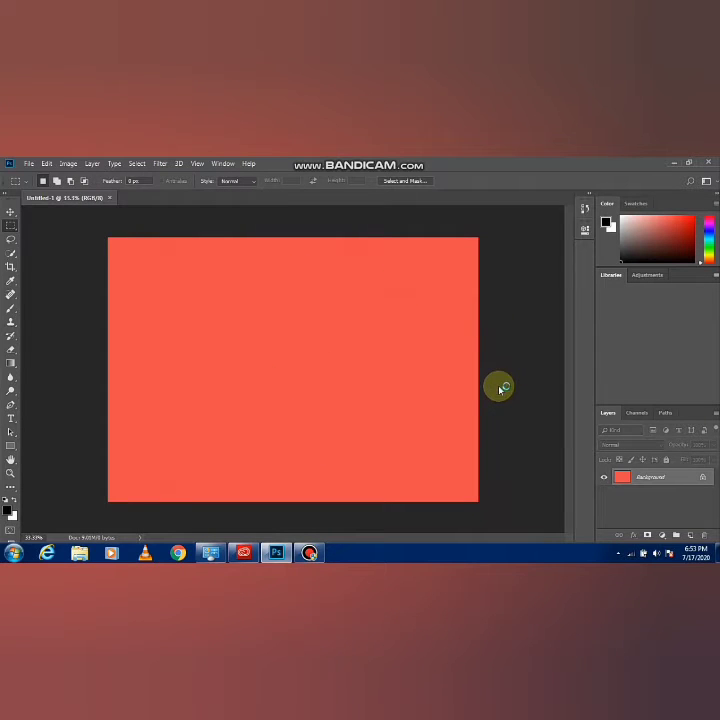
- Place image 5, the yellow flower, from the flowers folder in Pictures as an embedded file
{"action": "left_click", "coordinate": [29, 163]}
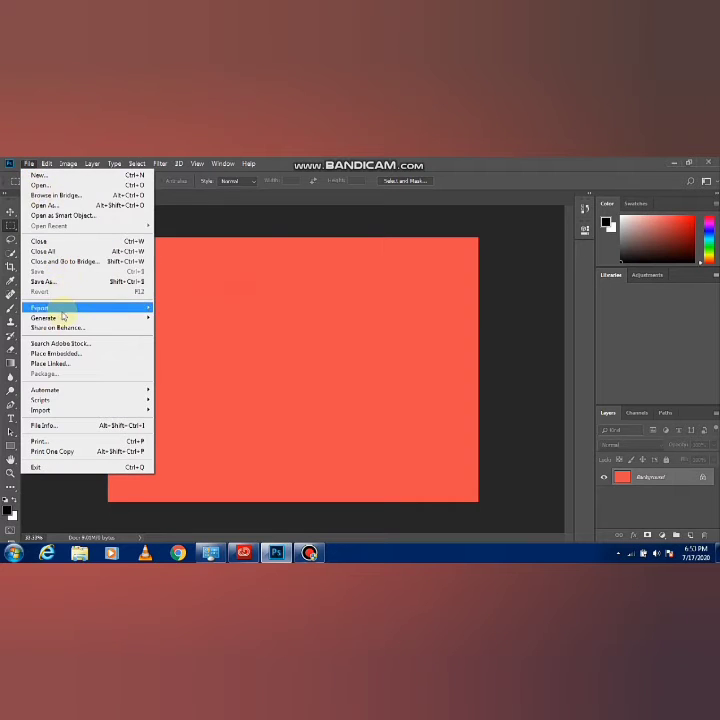
{"action": "left_click", "coordinate": [32, 163]}
{"action": "left_click", "coordinate": [27, 163]}
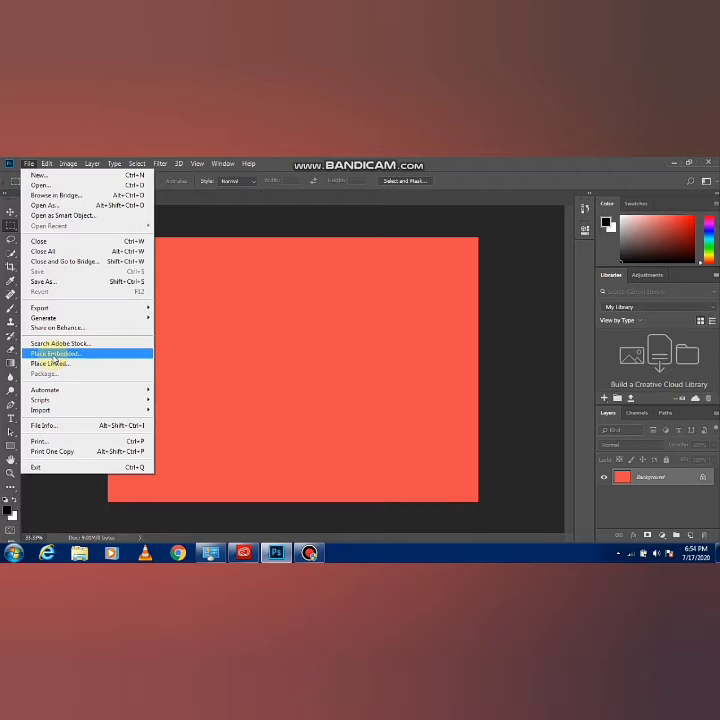
{"action": "left_click", "coordinate": [52, 354]}
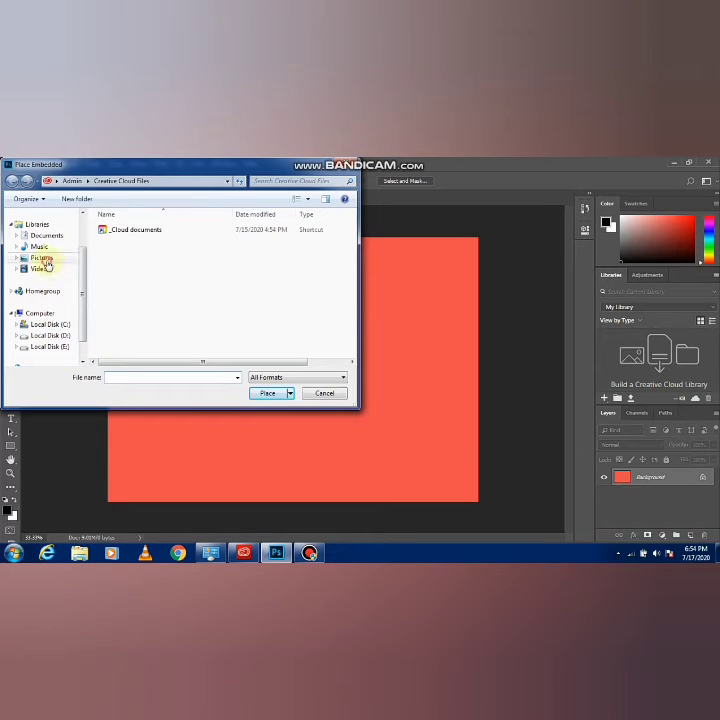
{"action": "left_click", "coordinate": [43, 260]}
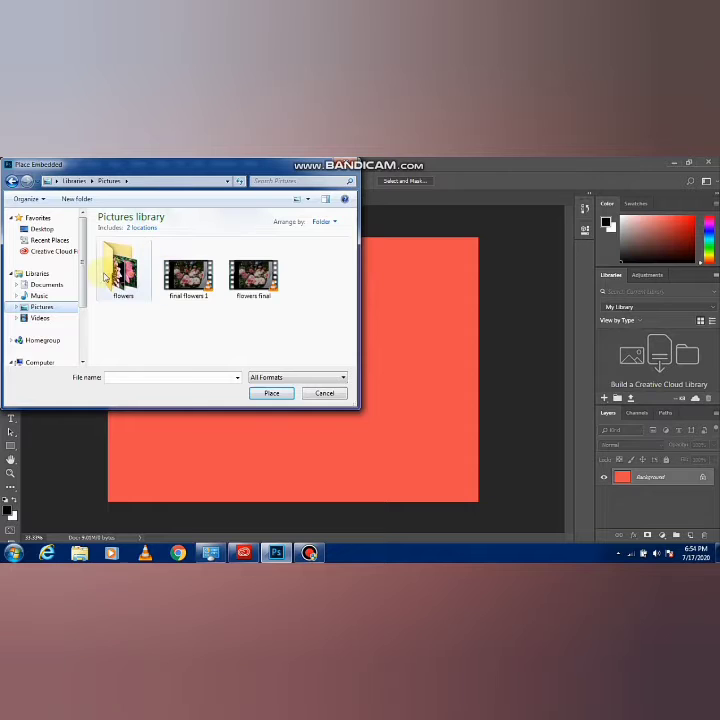
{"action": "left_click", "coordinate": [108, 267]}
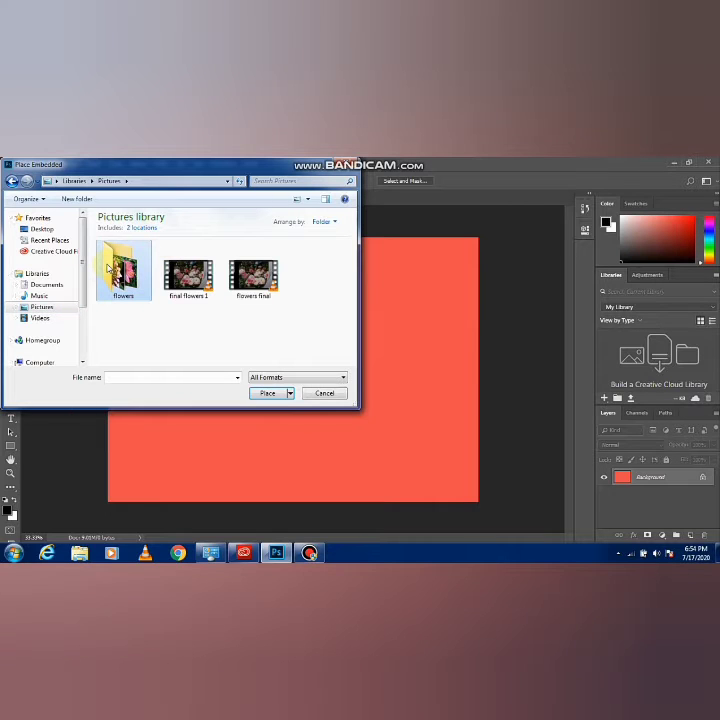
{"action": "double_click", "coordinate": [116, 270]}
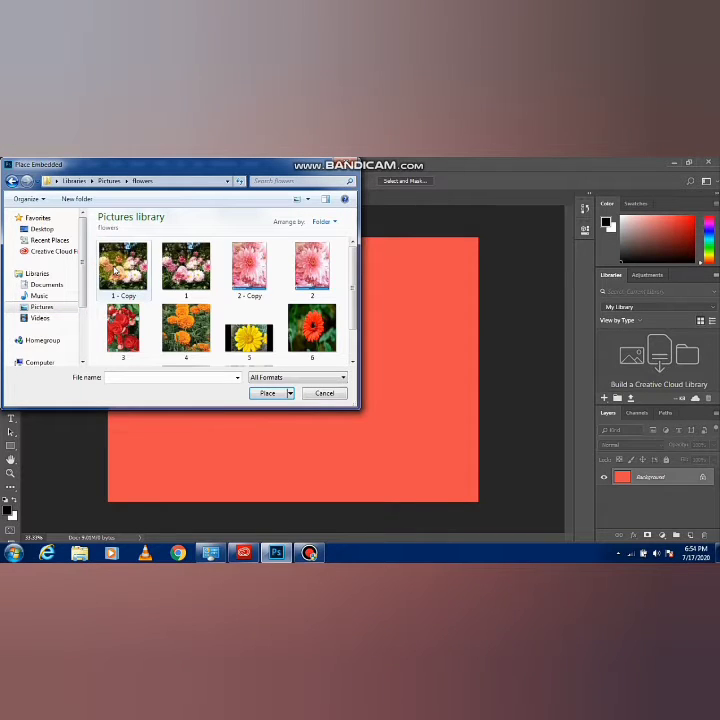
{"action": "left_click", "coordinate": [250, 338]}
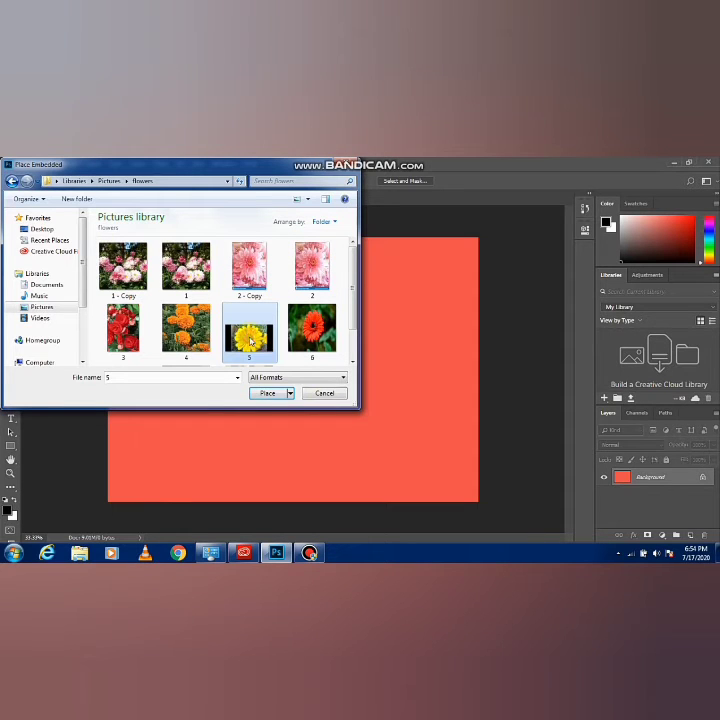
{"action": "left_click", "coordinate": [265, 394]}
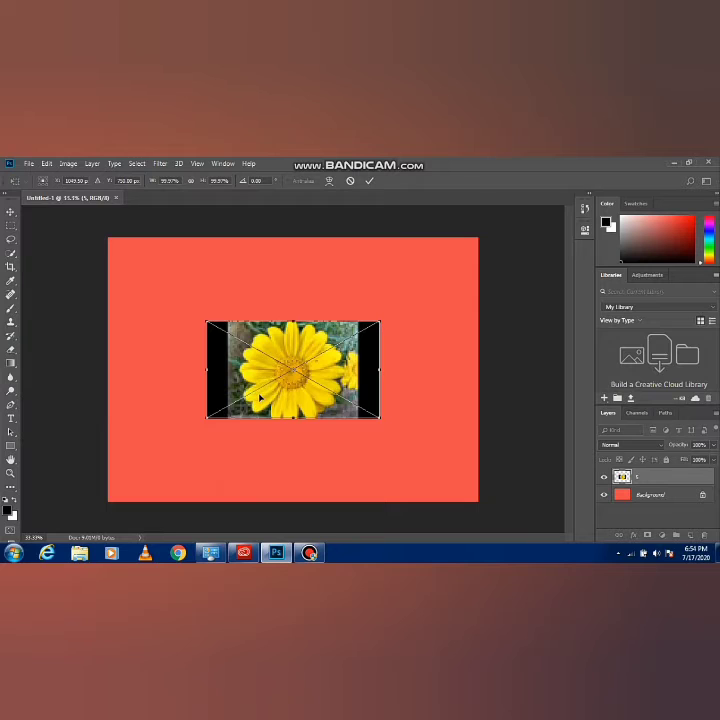
- Move the placed flower image up and to the right on the canvas, centred at about X 1380, Y 668 px
{"action": "left_click", "coordinate": [196, 381]}
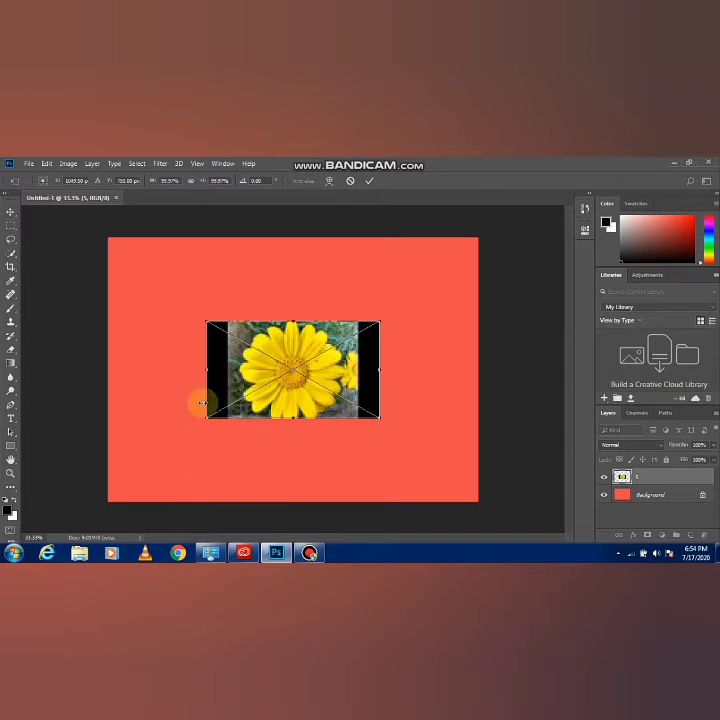
{"action": "left_click", "coordinate": [220, 434]}
{"action": "left_click", "coordinate": [233, 318]}
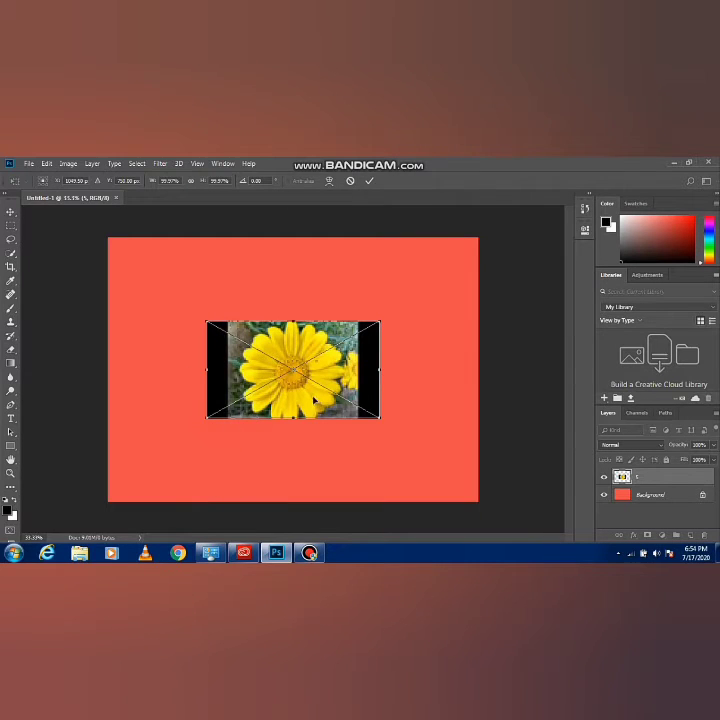
{"action": "left_click", "coordinate": [241, 421]}
{"action": "left_click", "coordinate": [253, 424]}
{"action": "left_click_drag", "start_coordinate": [275, 383], "coordinate": [360, 345]}
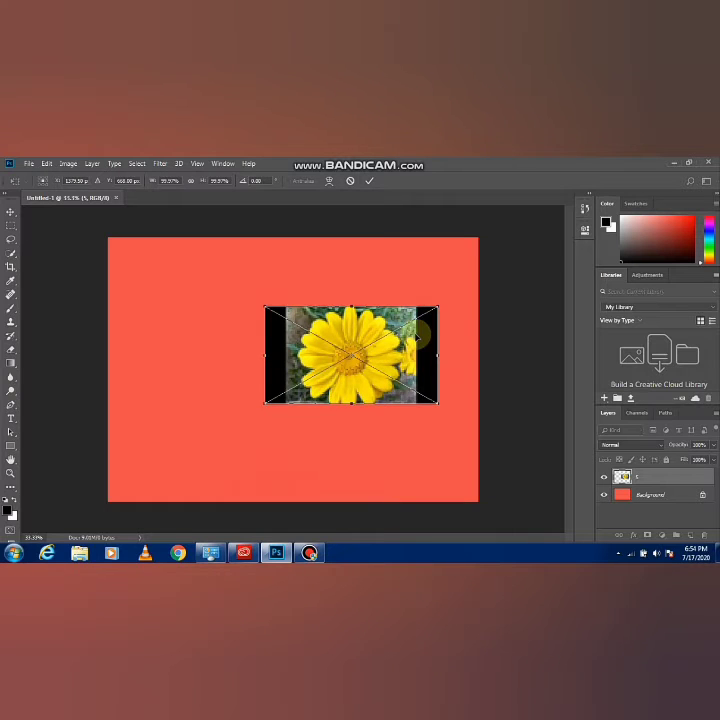
- Enlarge the flower image towards the canvas's lower left to about 160% width and 178% height, and rotate it about 1° clockwise
{"action": "left_click", "coordinate": [446, 305]}
{"action": "left_click", "coordinate": [262, 423]}
{"action": "left_click", "coordinate": [264, 404]}
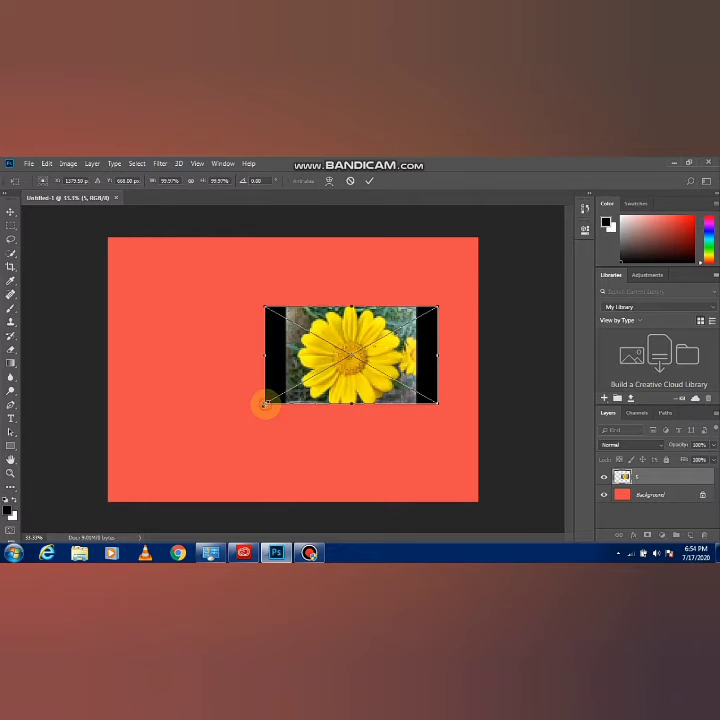
{"action": "left_click_drag", "start_coordinate": [264, 404], "coordinate": [160, 479]}
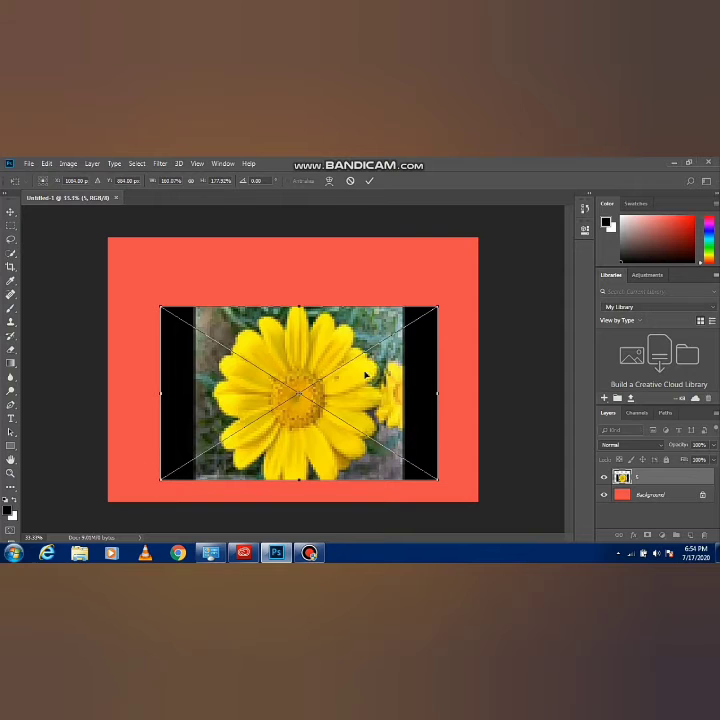
{"action": "left_click", "coordinate": [440, 317]}
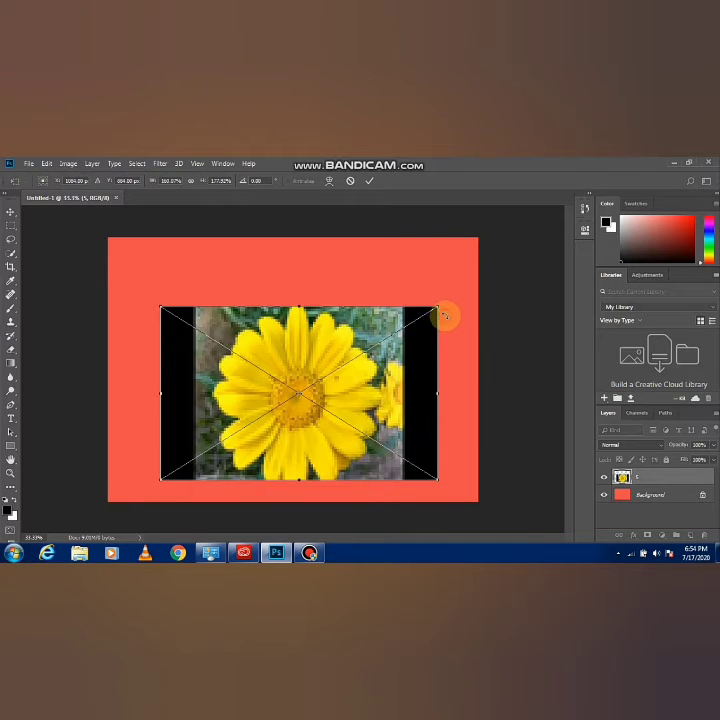
{"action": "mouse_move", "coordinate": [445, 316]}
{"action": "left_mouse_down"}
{"action": "mouse_move", "coordinate": [431, 386]}
{"action": "mouse_move", "coordinate": [442, 389]}
{"action": "mouse_move", "coordinate": [450, 346]}
{"action": "mouse_move", "coordinate": [421, 291]}
{"action": "mouse_move", "coordinate": [446, 333]}
{"action": "mouse_move", "coordinate": [437, 310]}
{"action": "mouse_move", "coordinate": [440, 321]}
{"action": "left_mouse_up"}
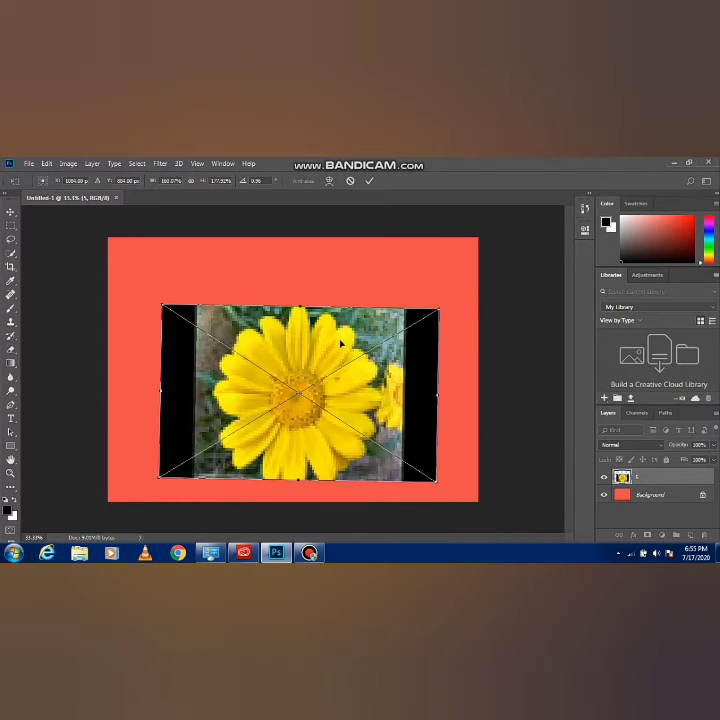
{"action": "left_click", "coordinate": [524, 424]}
{"action": "left_click", "coordinate": [622, 498]}
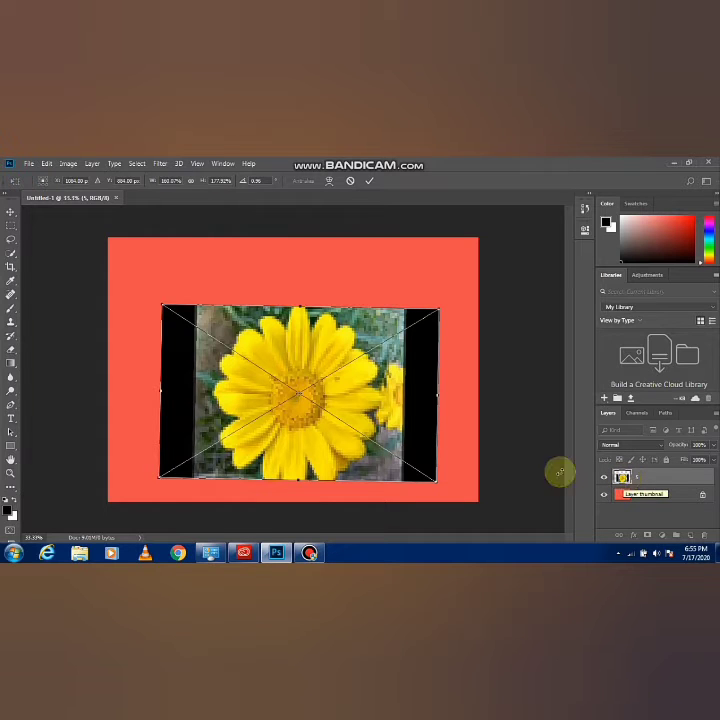
{"action": "left_click", "coordinate": [223, 165]}
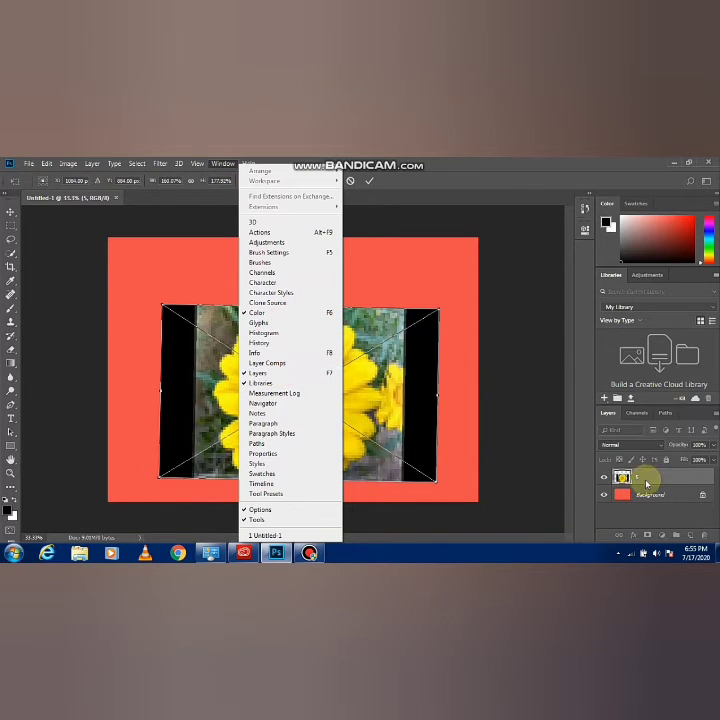
{"action": "left_click", "coordinate": [490, 425]}
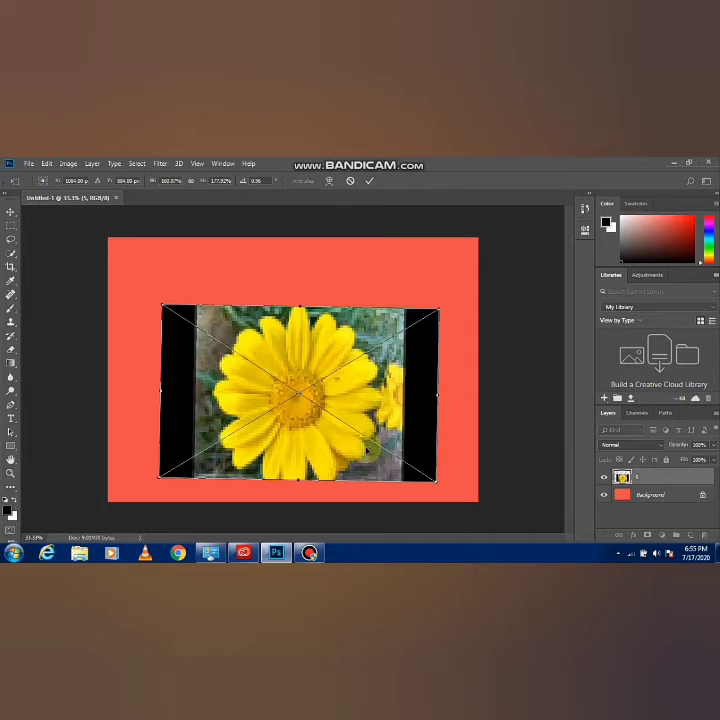
- Commit the placed image and save the document as photoshop1 in Photoshop format in the flowers folder, with Maximize Compatibility on
{"action": "left_click", "coordinate": [30, 165]}
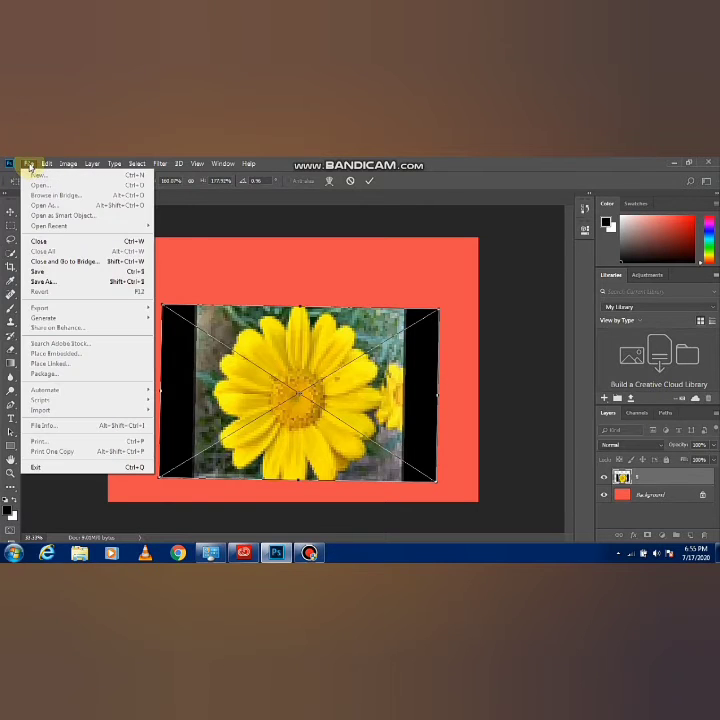
{"action": "left_click", "coordinate": [58, 271]}
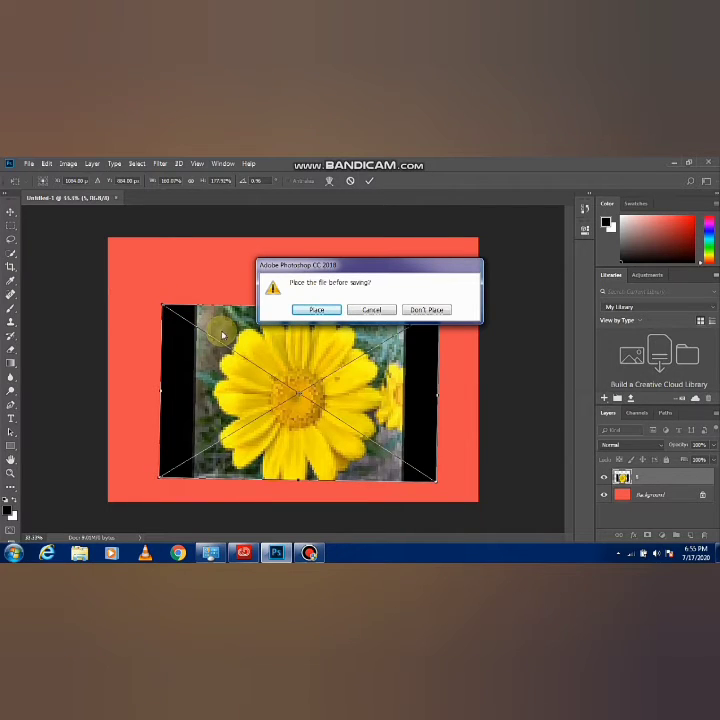
{"action": "left_click", "coordinate": [318, 310]}
{"action": "key", "text": "m"}
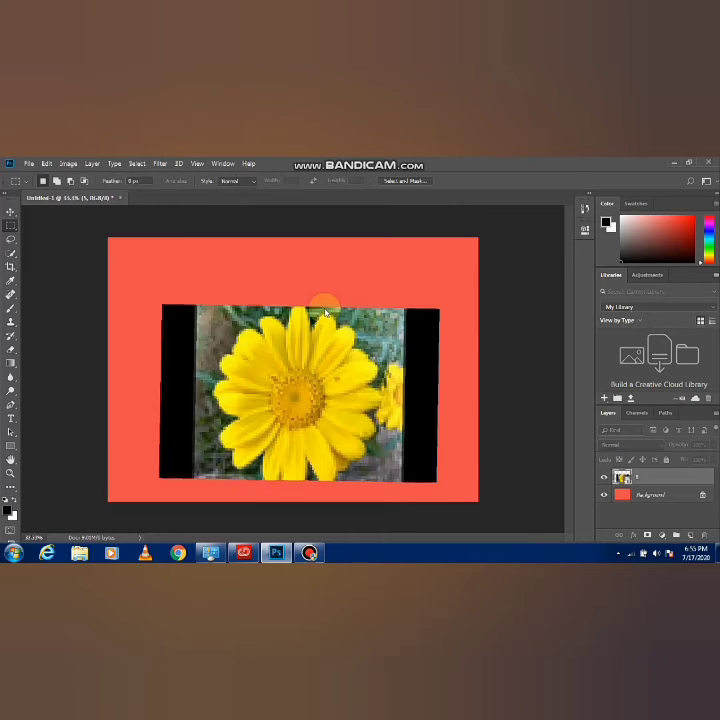
{"action": "key", "text": "ctrl+s"}
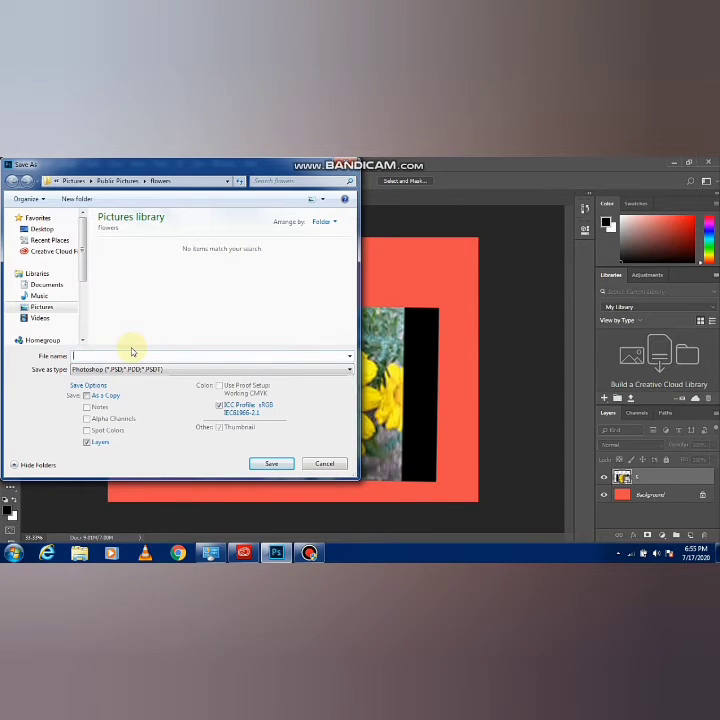
{"action": "type", "text": "photoshop1"}
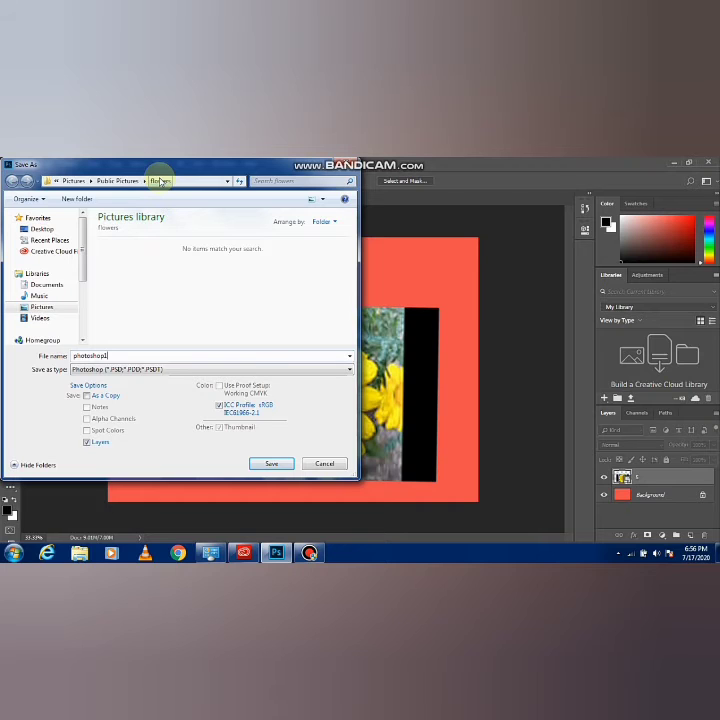
{"action": "left_click", "coordinate": [270, 463]}
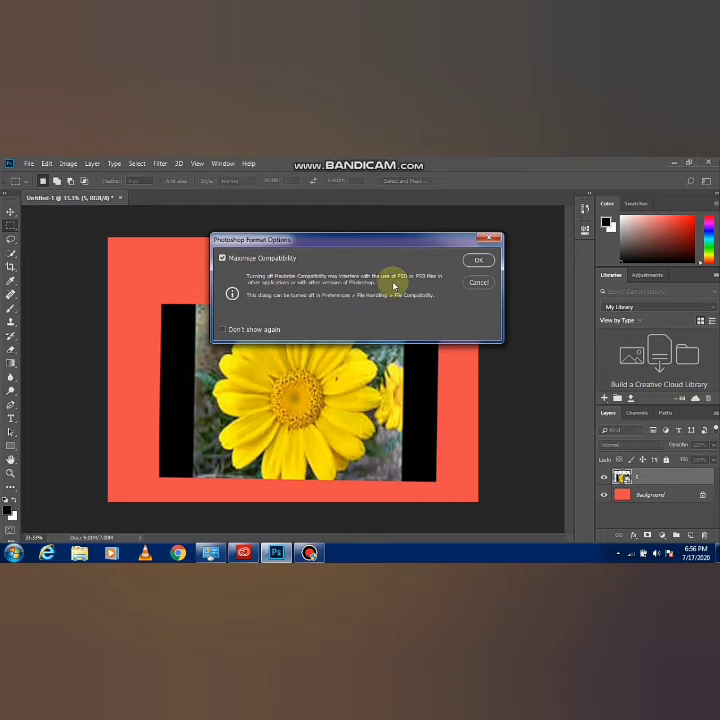
{"action": "left_click", "coordinate": [479, 262]}
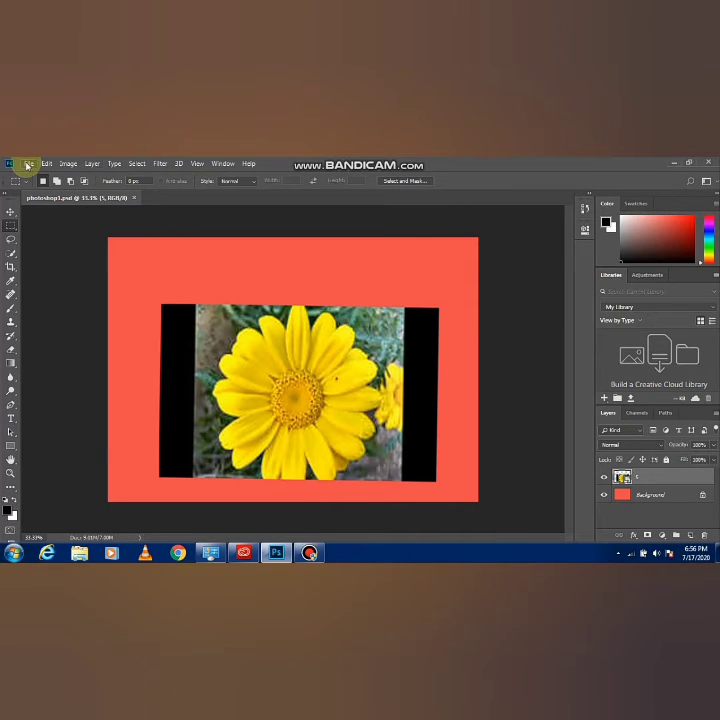
- Close the current document and reopen the photoshop1 PSD file from the flowers folder in the Pictures library
{"action": "left_click", "coordinate": [28, 164]}
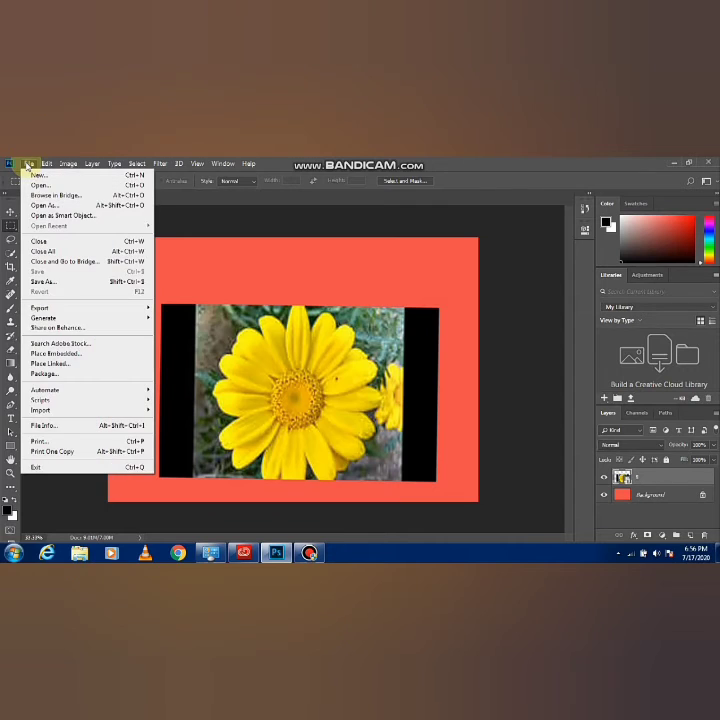
{"action": "left_click", "coordinate": [37, 243]}
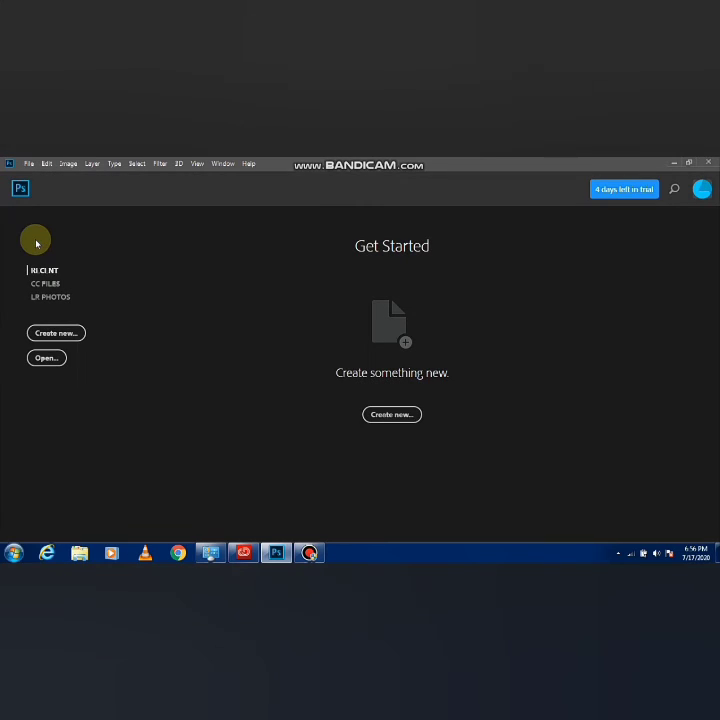
{"action": "left_click", "coordinate": [45, 358]}
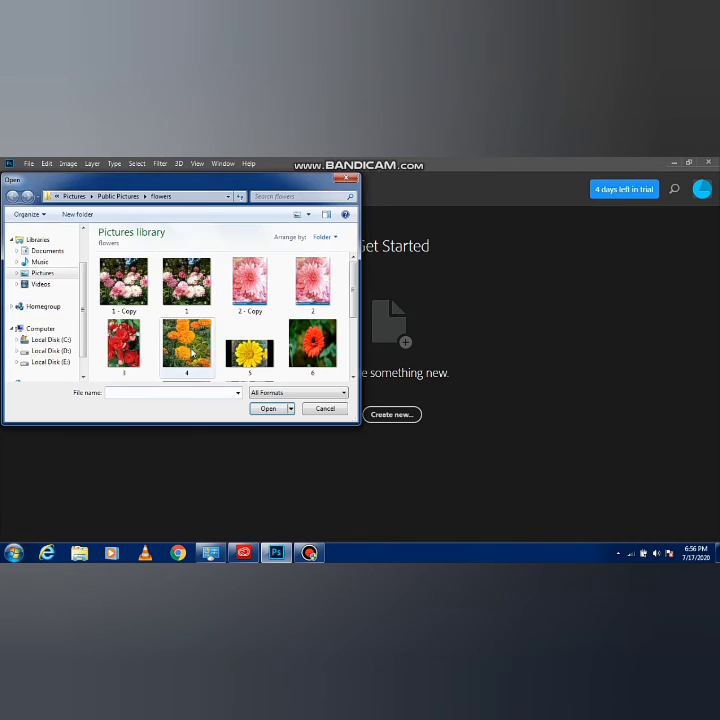
{"action": "double_click", "coordinate": [273, 180]}
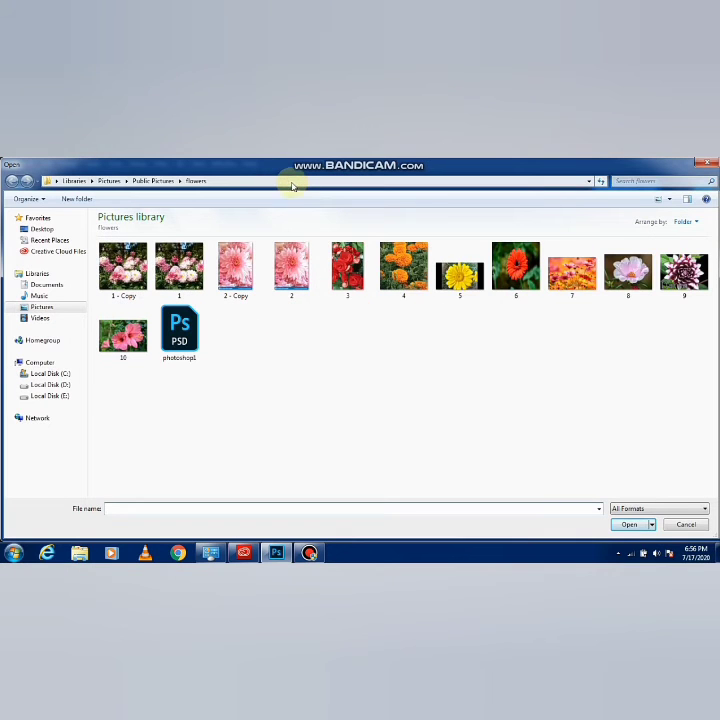
{"action": "double_click", "coordinate": [179, 330]}
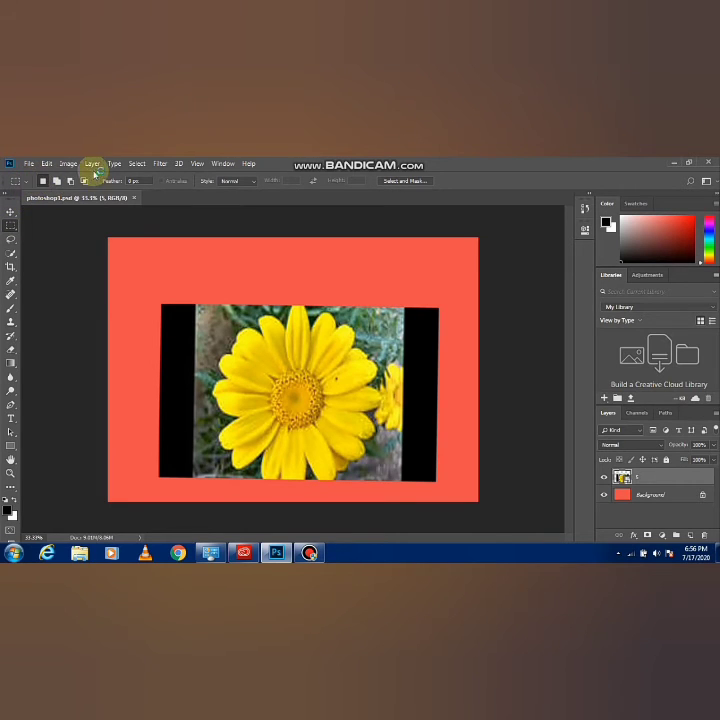
{"action": "left_click", "coordinate": [10, 308]}
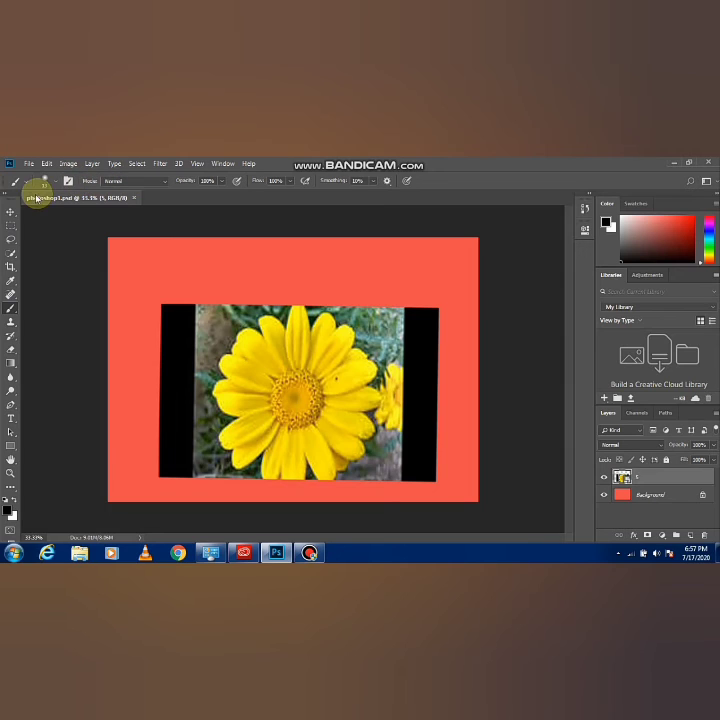
{"action": "left_click", "coordinate": [10, 227]}
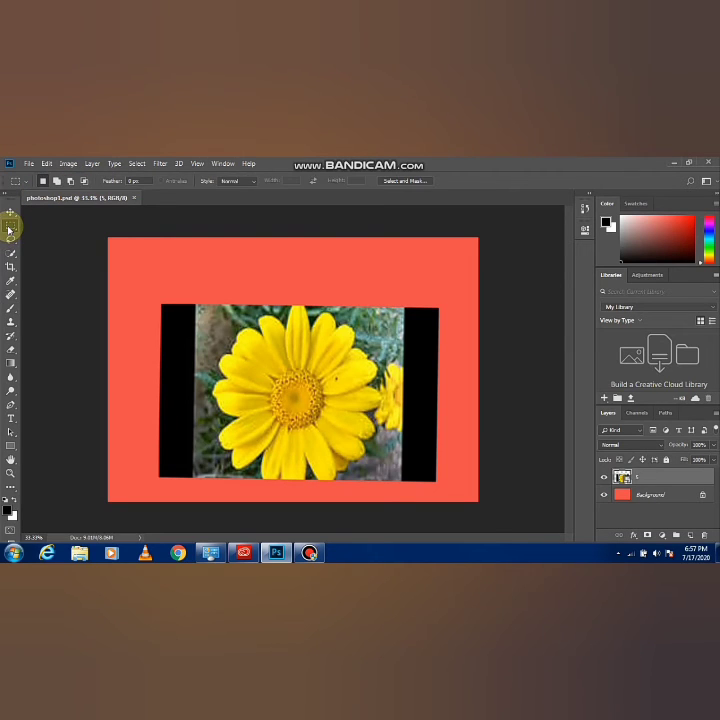
{"action": "left_click", "coordinate": [28, 181]}
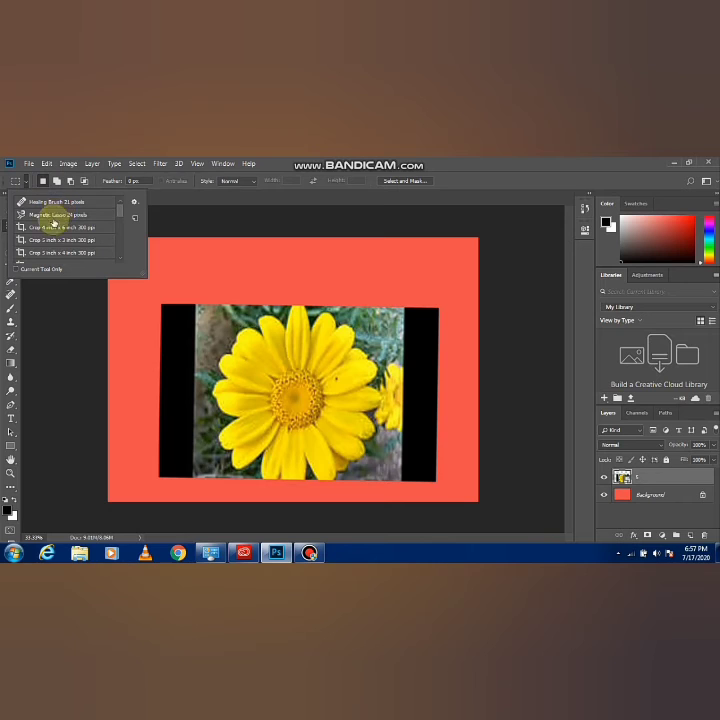
{"action": "left_click", "coordinate": [67, 303]}
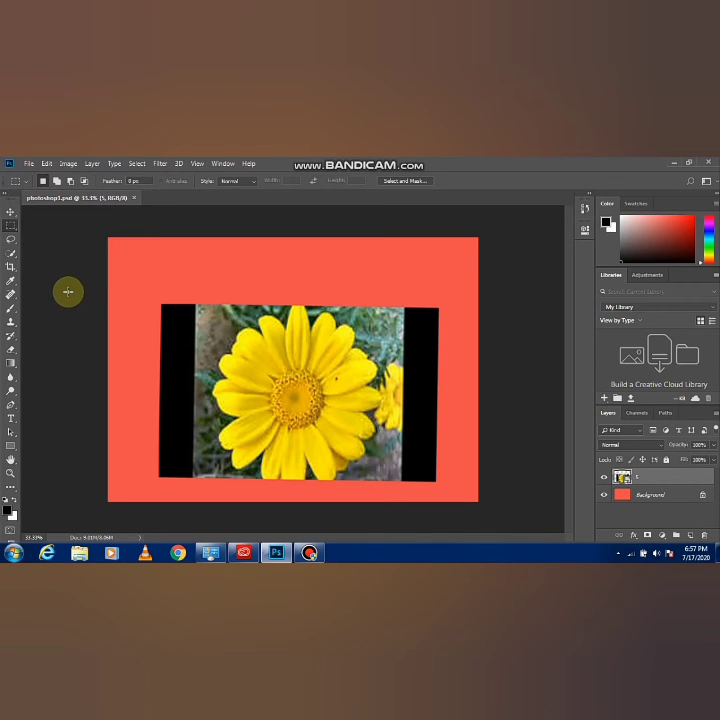
{"action": "left_click", "coordinate": [15, 183]}
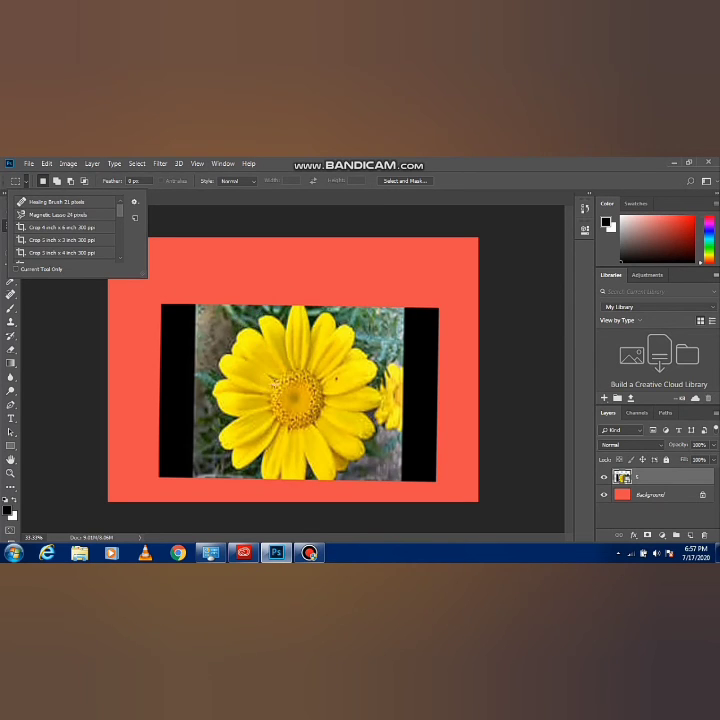
{"action": "left_click", "coordinate": [240, 320]}
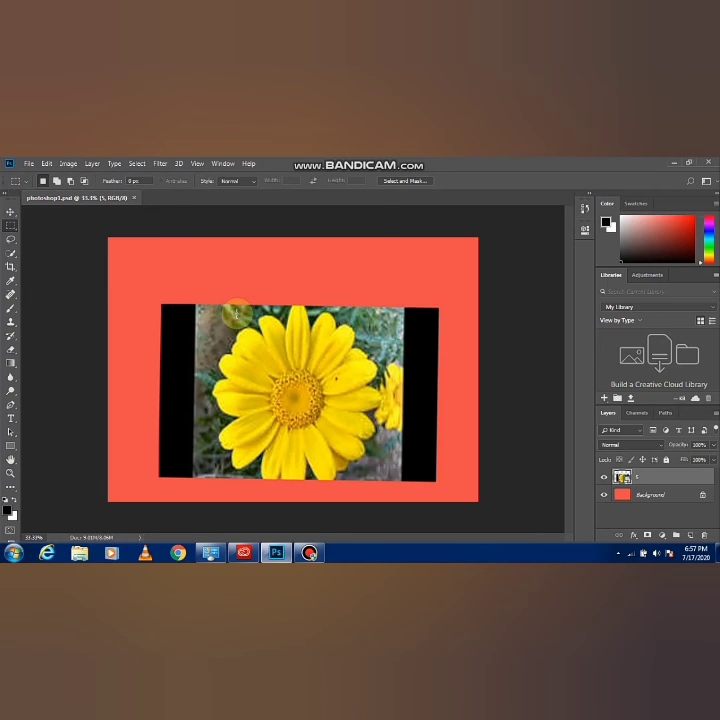
- Make a rectangular marquee selection over the flower's upper petals and most of its centre, and rasterize flower layer 5
{"action": "left_click_drag", "start_coordinate": [237, 314], "coordinate": [375, 418]}
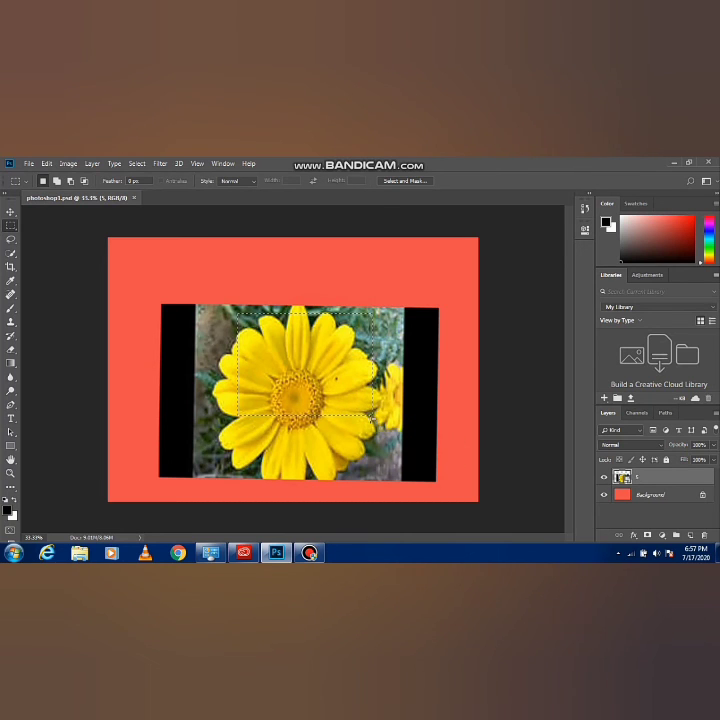
{"action": "right_click", "coordinate": [363, 367]}
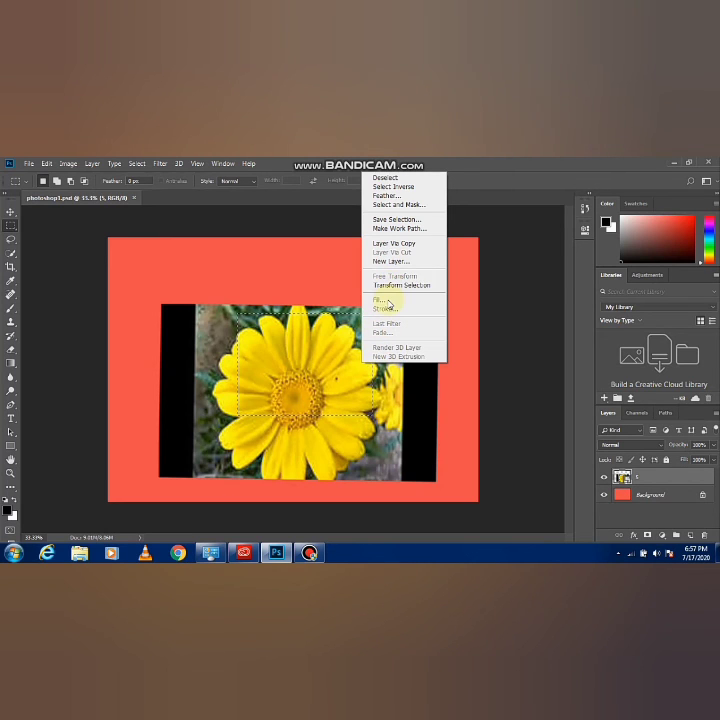
{"action": "right_click", "coordinate": [645, 482]}
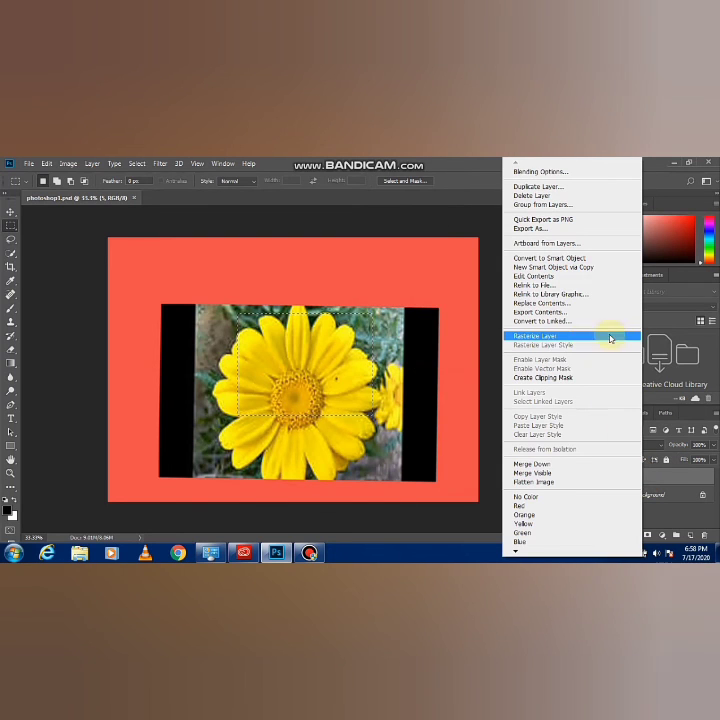
{"action": "left_click", "coordinate": [578, 338]}
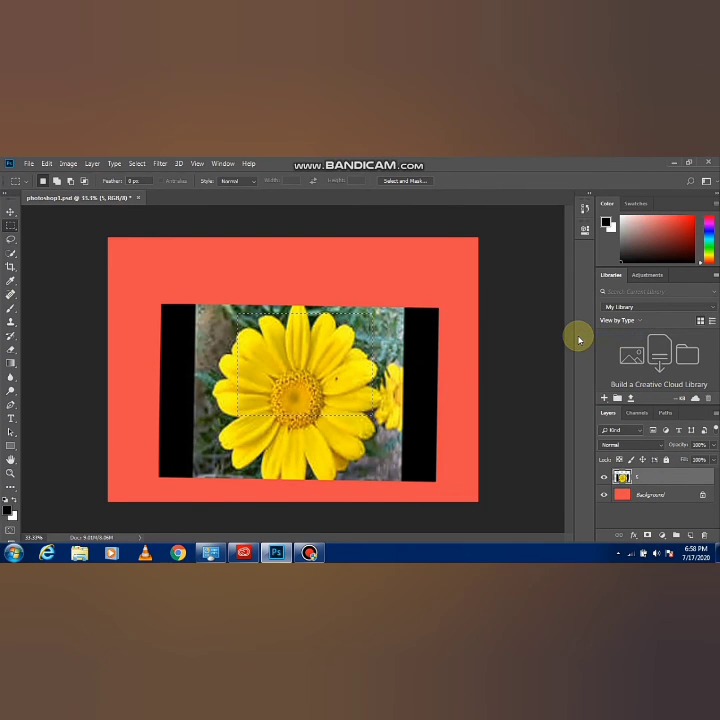